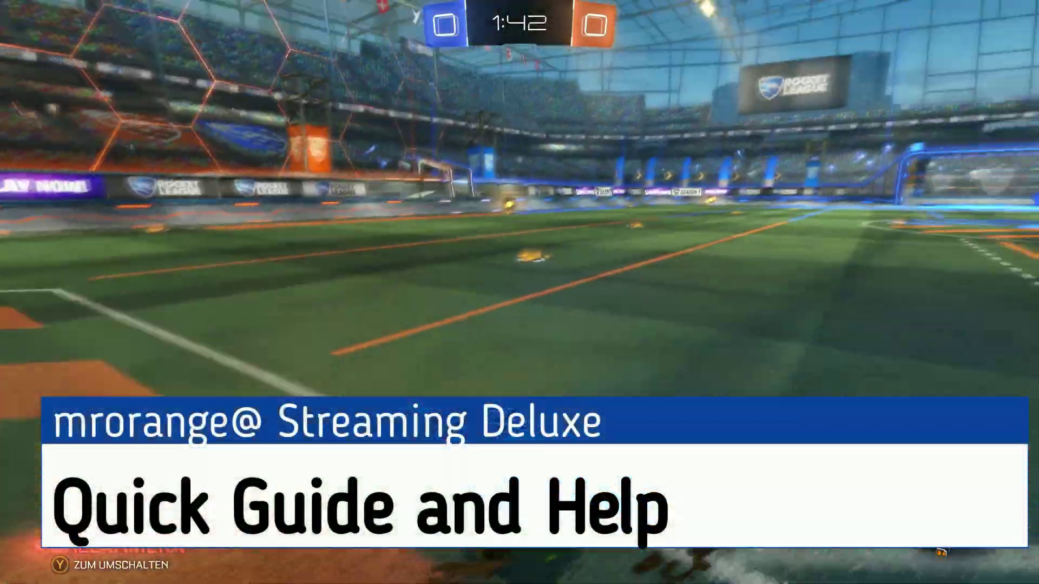
# Check the scoreboard, then pause the match and open the German options menu
pyautogui.press('Tab')
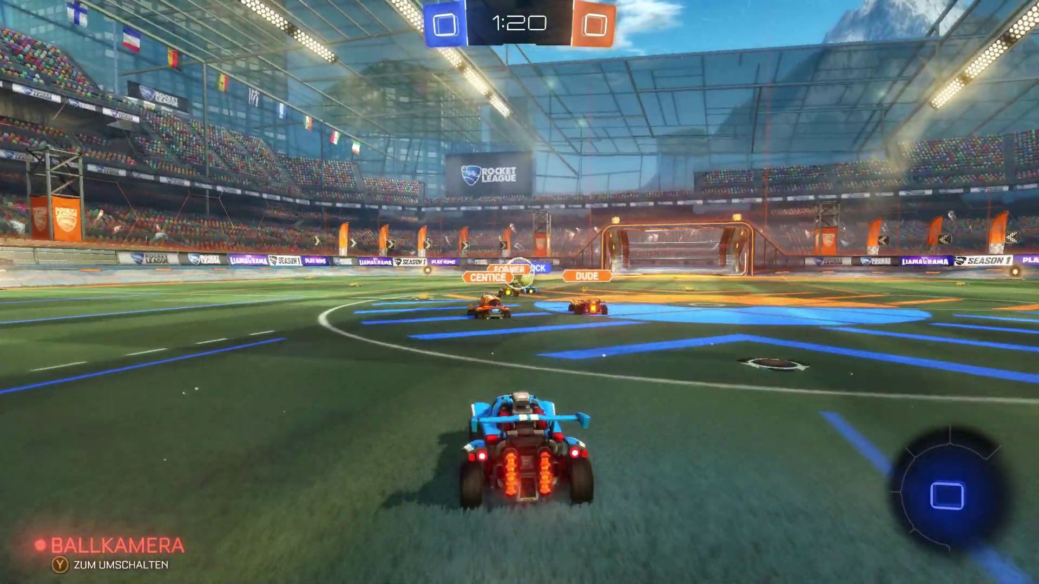
pyautogui.press('Escape')
pyautogui.press('Return')
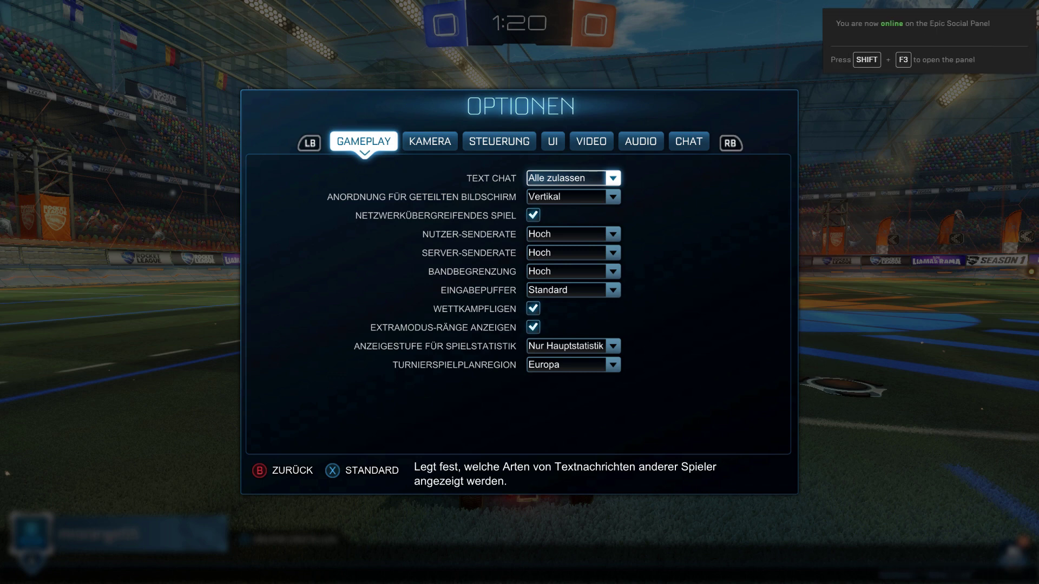
# Cycle through the camera, controls, interface, video and audio tabs, then back to gameplay
pyautogui.press('pagedown')
pyautogui.press('e')
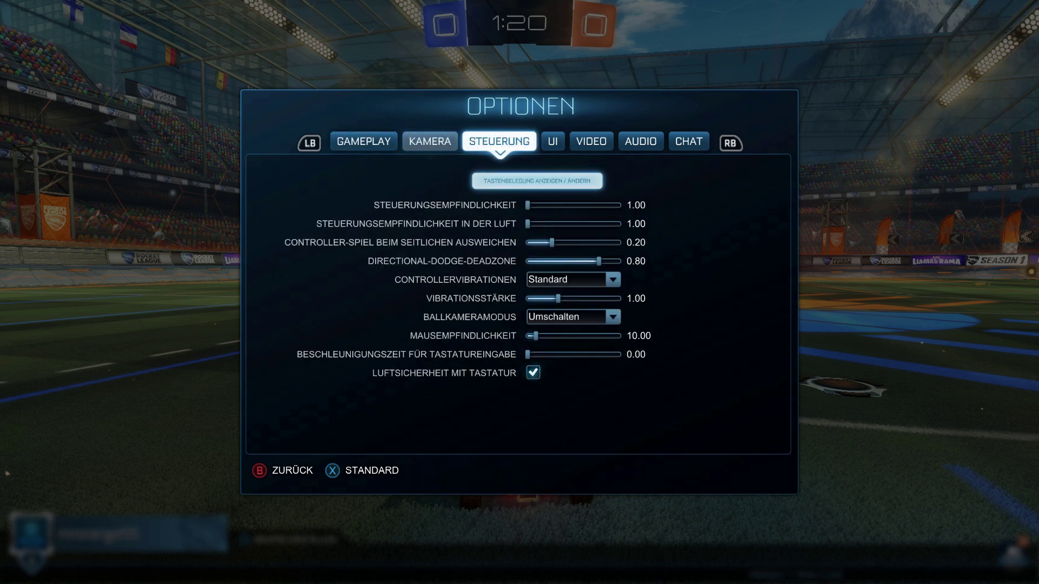
pyautogui.press('e')
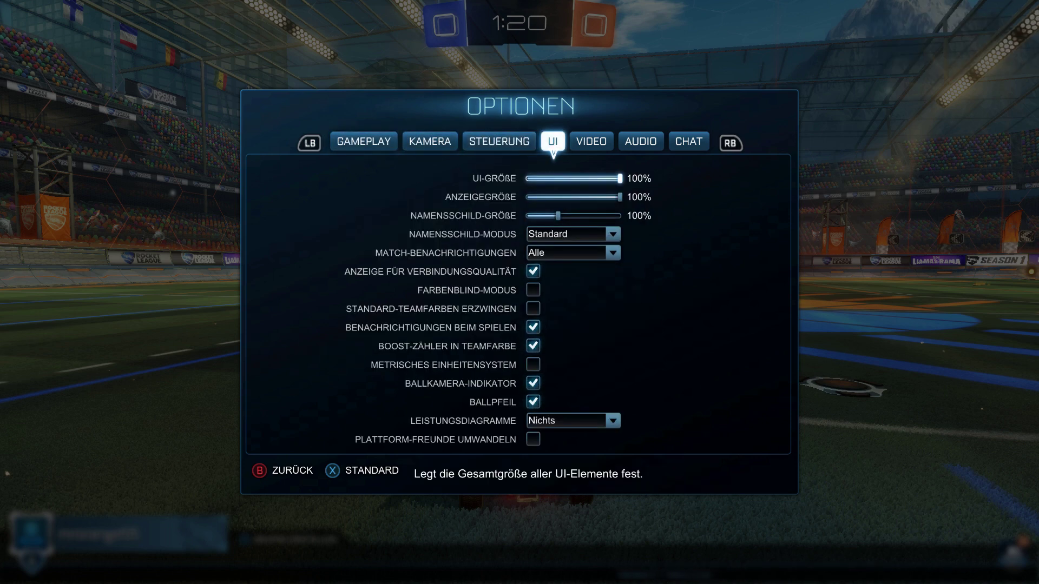
pyautogui.press('e')
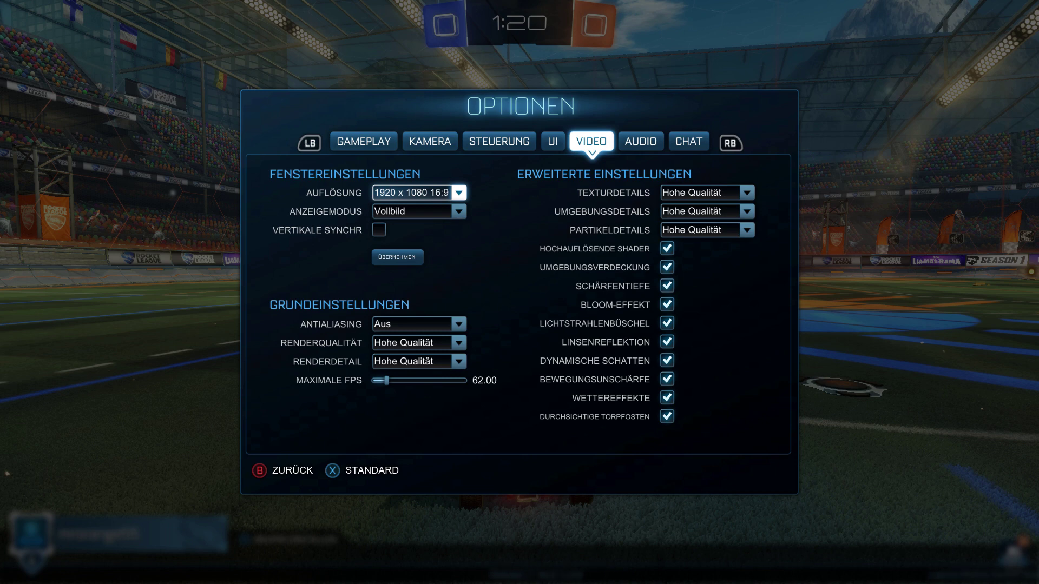
pyautogui.press('e')
pyautogui.press('e')
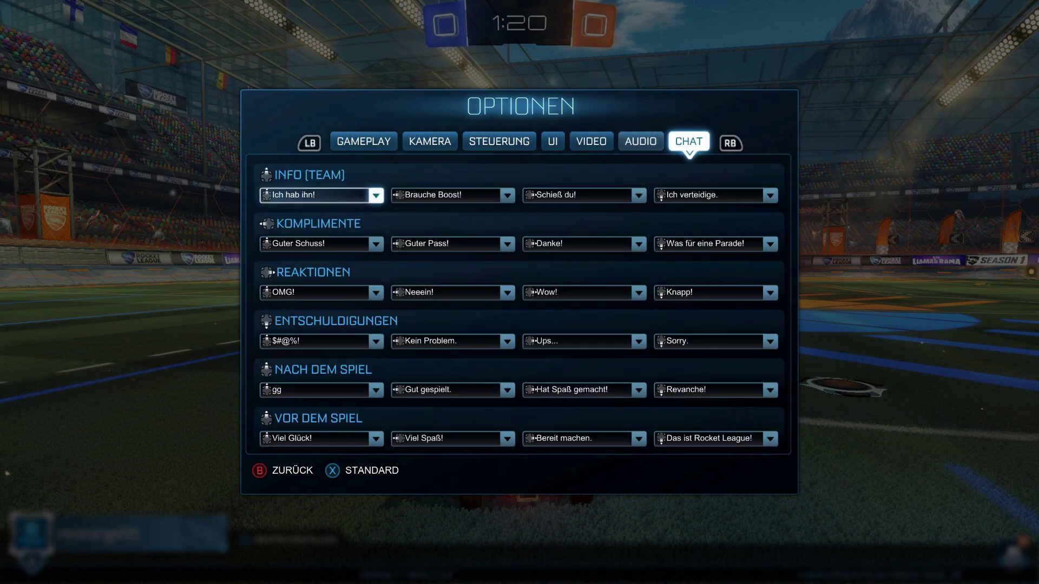
pyautogui.press('q')
pyautogui.press('q')
pyautogui.press('q')
pyautogui.press('q')
pyautogui.press('q')
pyautogui.press('q')
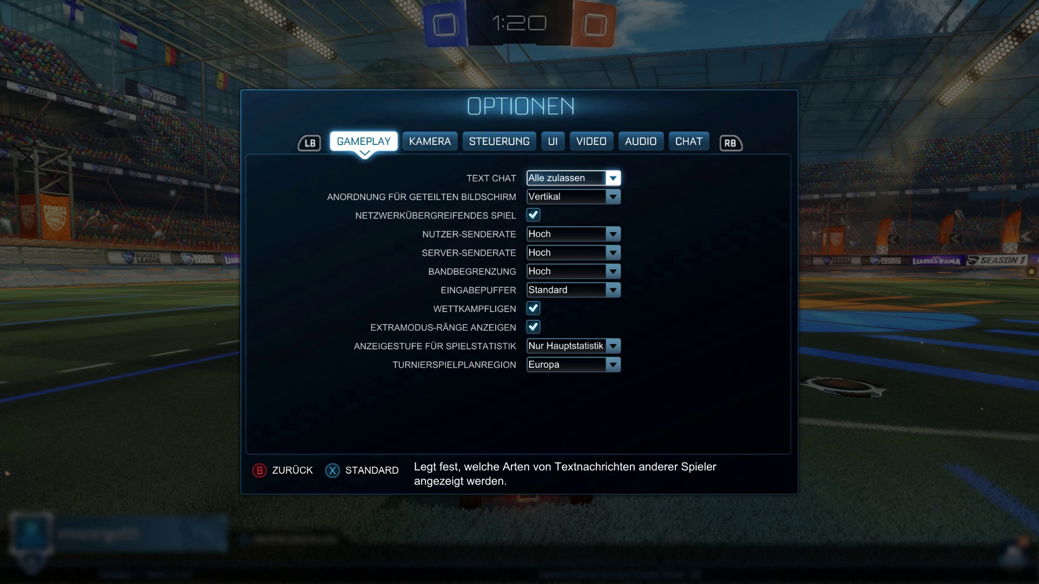
# Close the options and the friends list, returning to the pause menu
pyautogui.press('Escape')
pyautogui.press('Tab')
pyautogui.press('Escape')
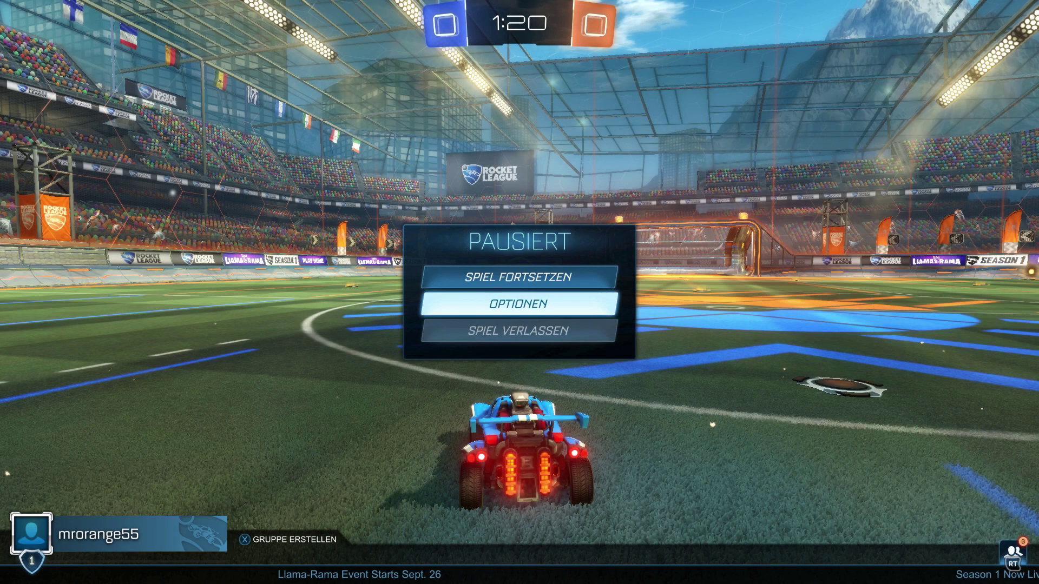
# Resume the match, pause it again and move down the pause menu
pyautogui.press('Escape')
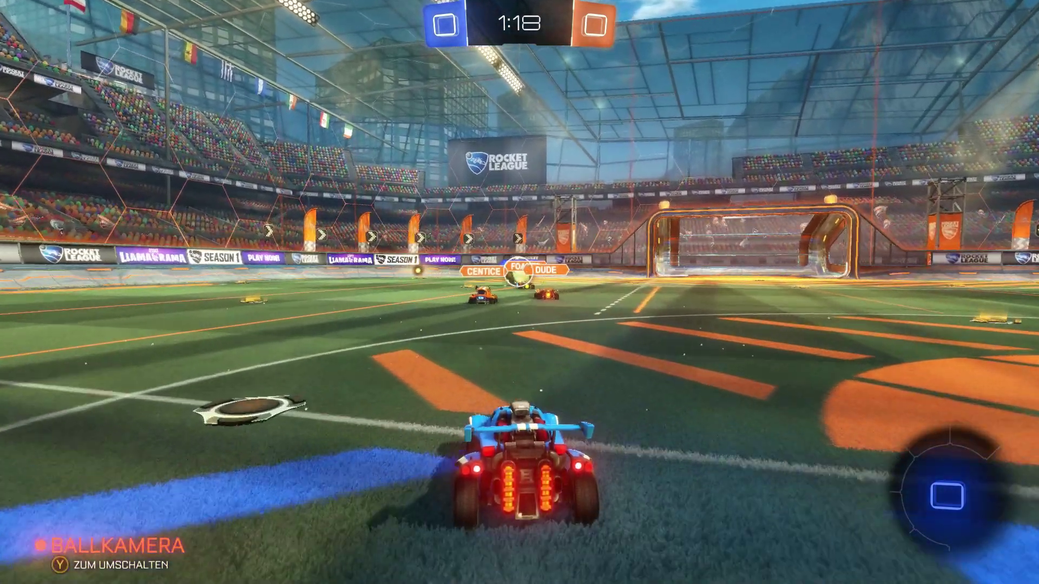
pyautogui.press('Escape')
pyautogui.press('Down')
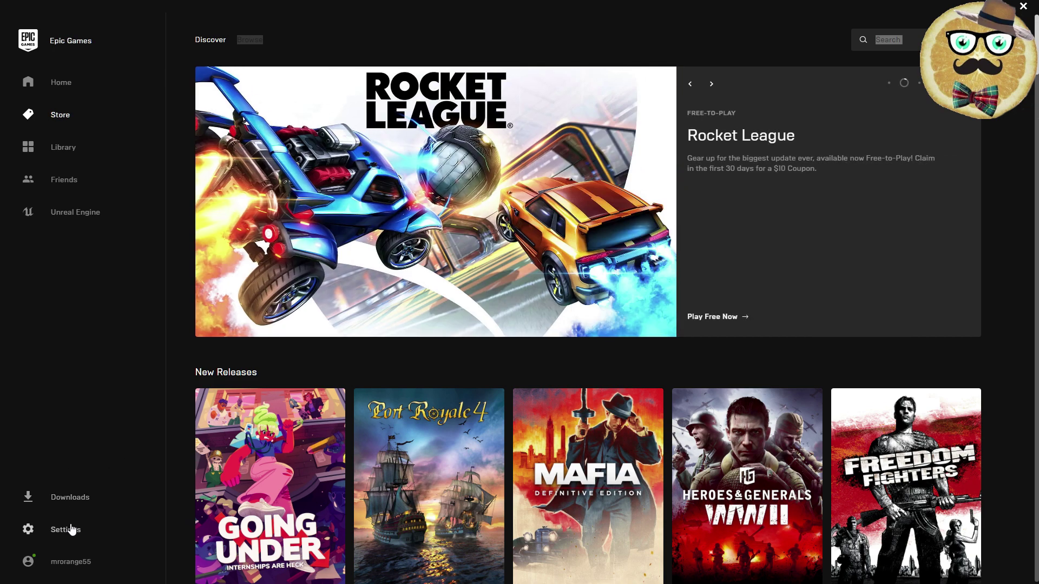
# In launcher Settings, expand Borderlands 3 and copy its -language="en" argument
pyautogui.click(68, 529)
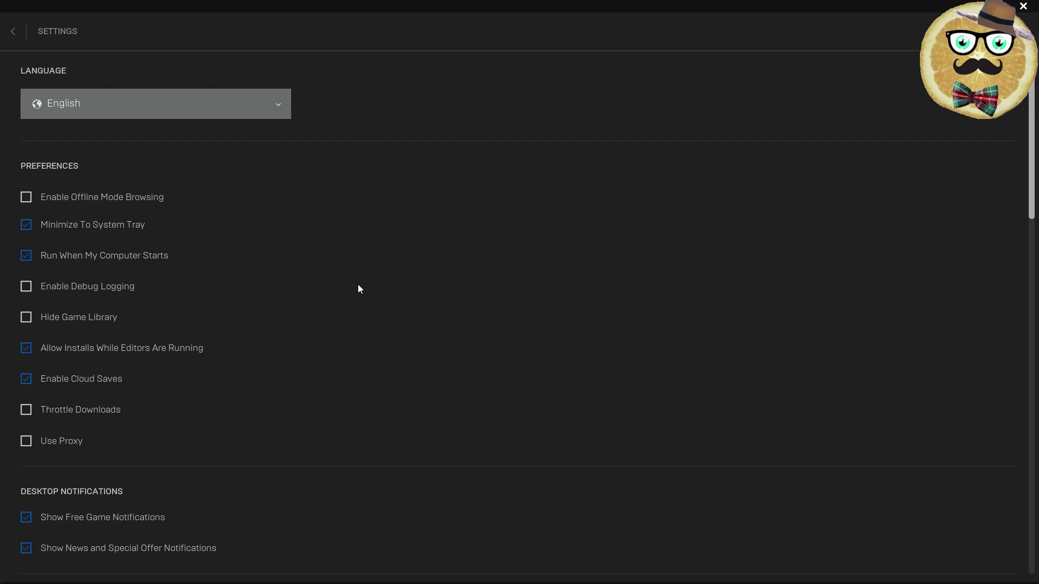
pyautogui.scroll(-7, 331, 295)
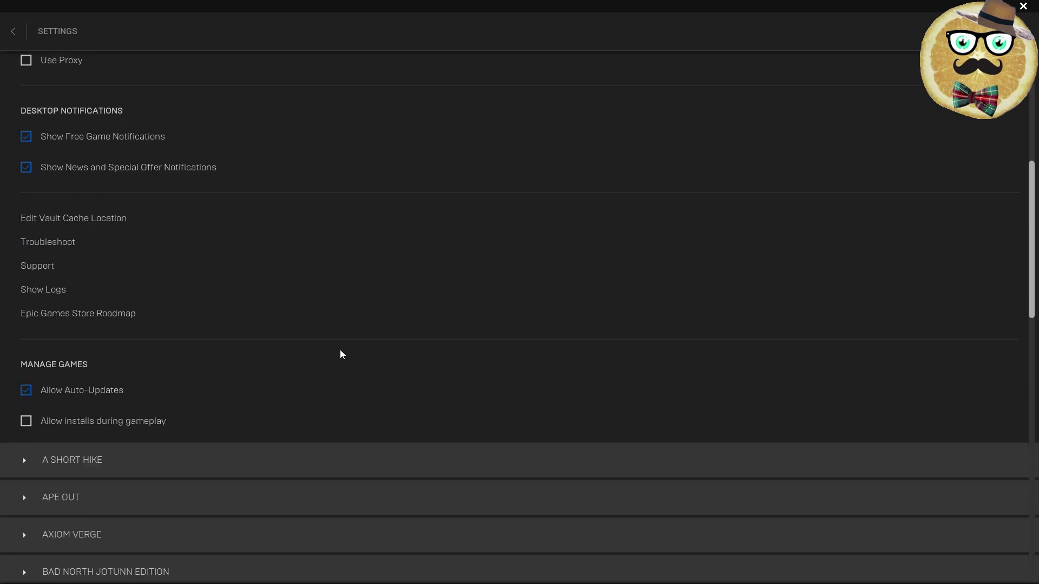
pyautogui.scroll(-6, 341, 357)
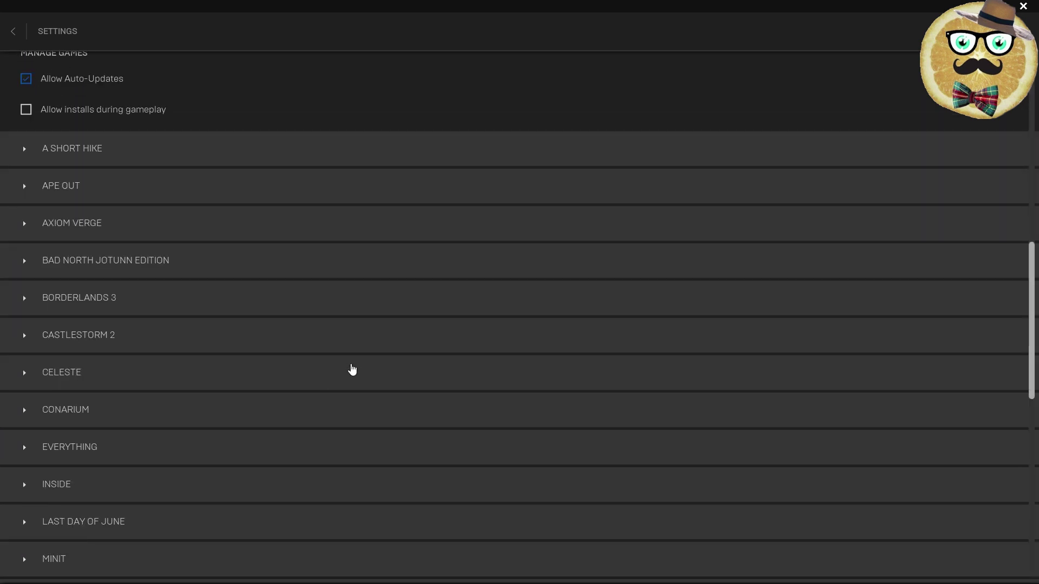
pyautogui.click(25, 300)
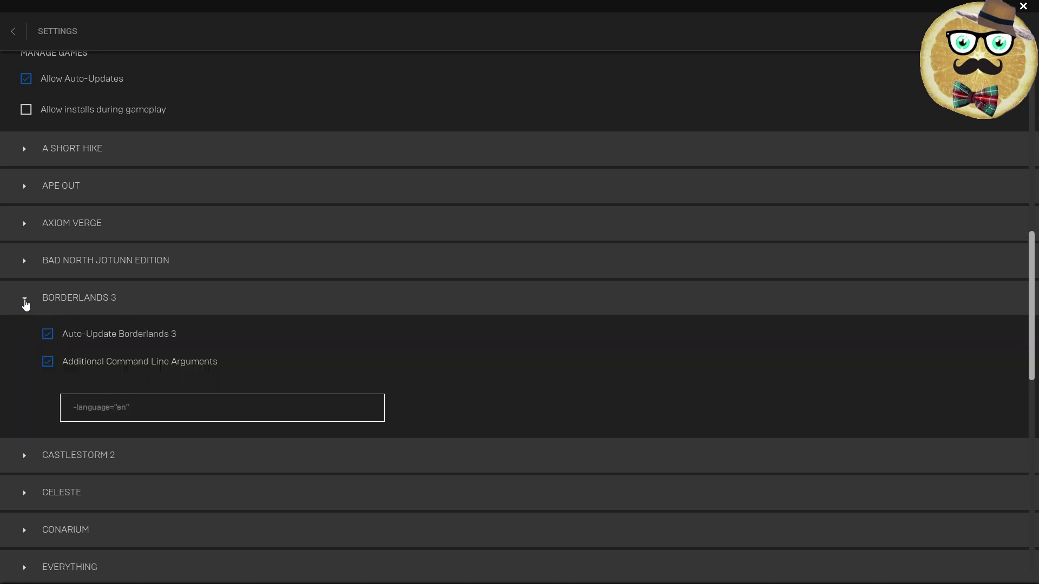
pyautogui.moveTo(130, 407); pyautogui.dragTo(64, 415)
pyautogui.hotkey('ctrl', 'c')
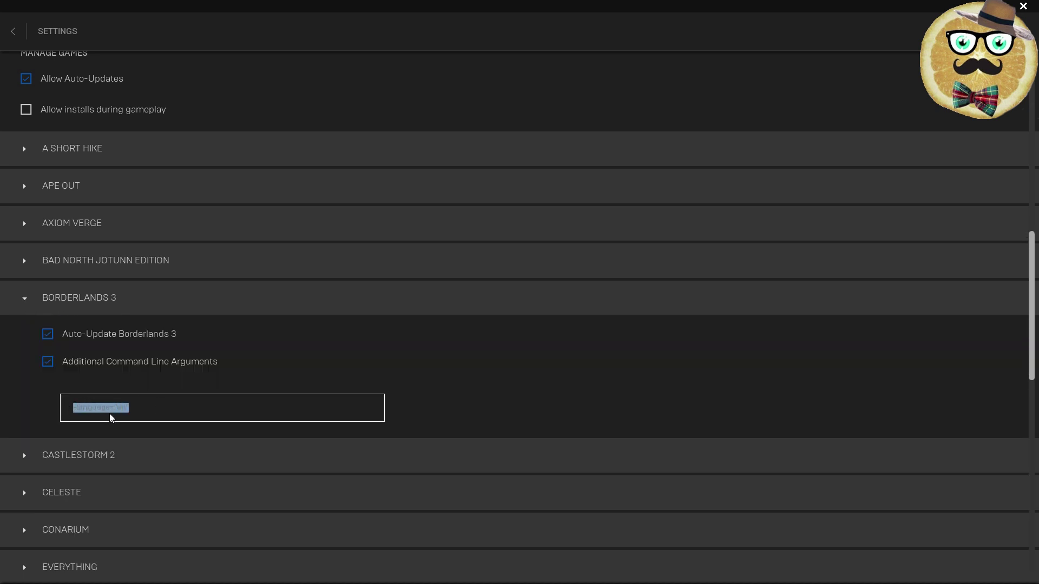
# Expand Rocket League's game settings under Manage Games
pyautogui.scroll(-6, 201, 411)
pyautogui.scroll(-5, 260, 478)
pyautogui.scroll(1, 265, 479)
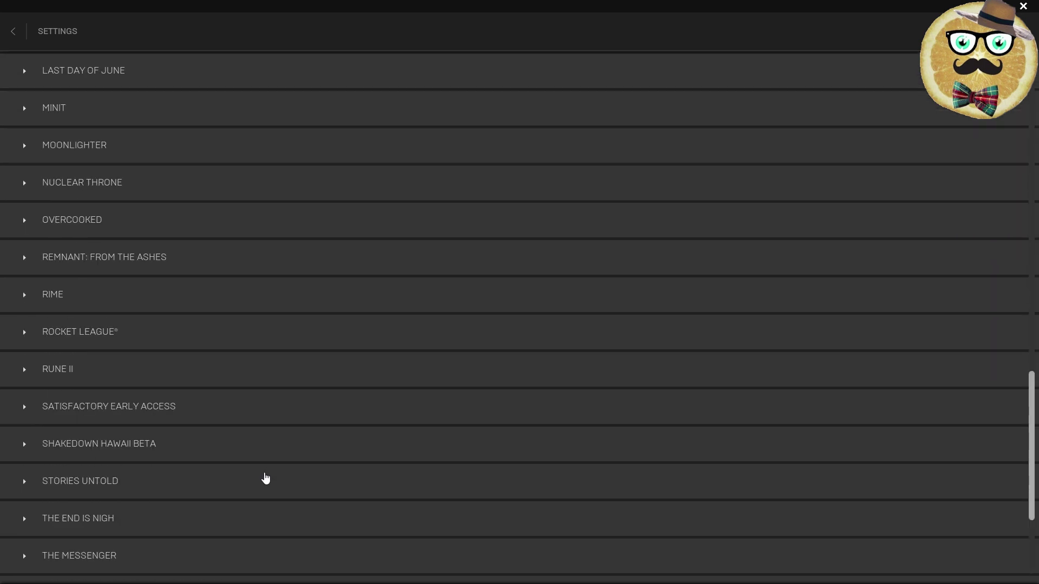
pyautogui.scroll(1, 252, 406)
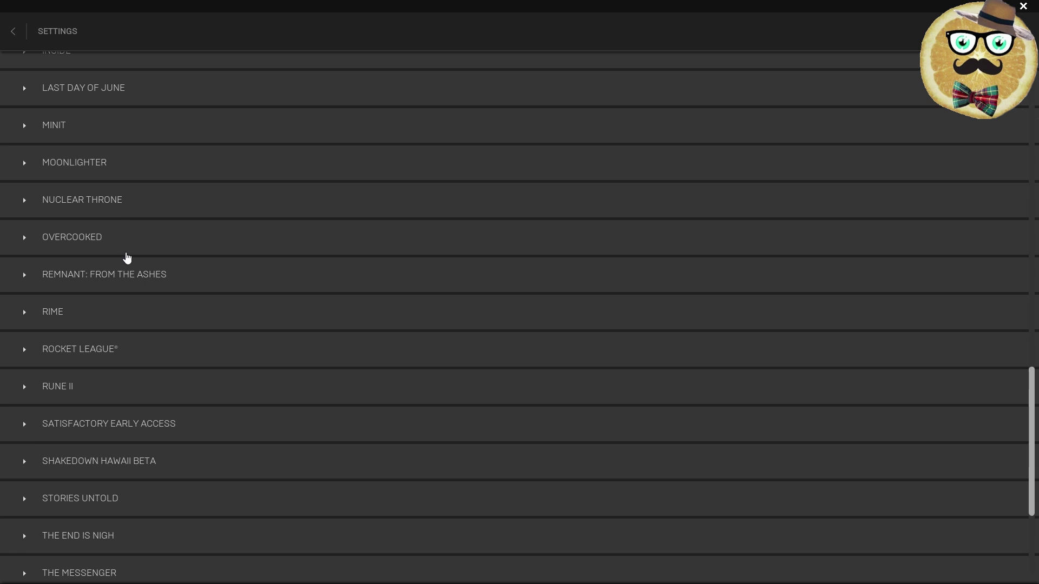
pyautogui.click(24, 355)
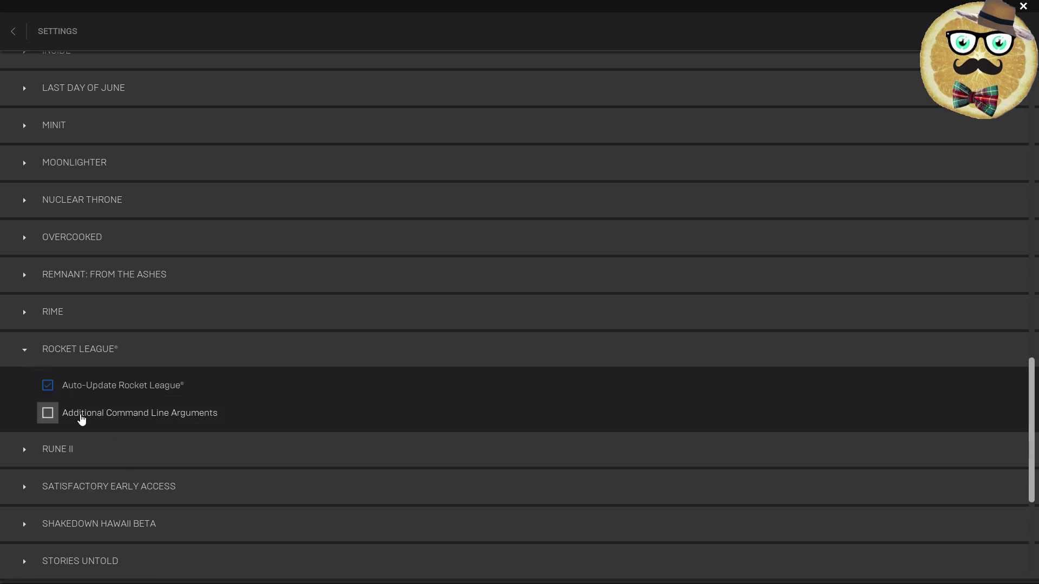
# Enable Rocket League's additional command line arguments with -language="en" pasted in
pyautogui.click(76, 415)
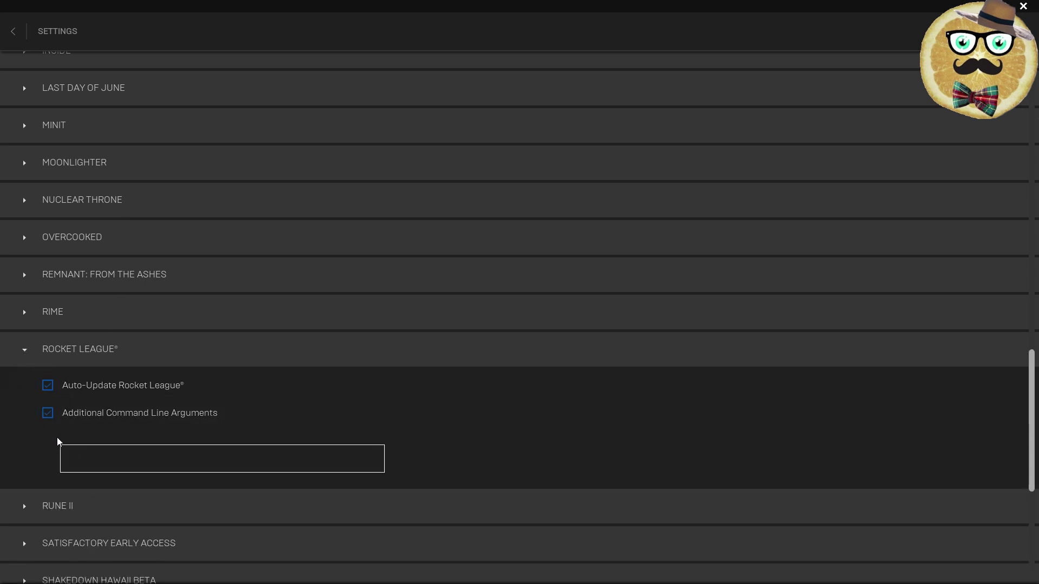
pyautogui.hotkey('ctrl', 'v')
pyautogui.moveTo(133, 458)
pyautogui.mouseDown()
pyautogui.moveTo(105, 458)
pyautogui.moveTo(144, 458)
pyautogui.mouseUp()
pyautogui.click(26, 355)
# Collapse the Borderlands 3 section and return to the top of Settings
pyautogui.scroll(7, 252, 414)
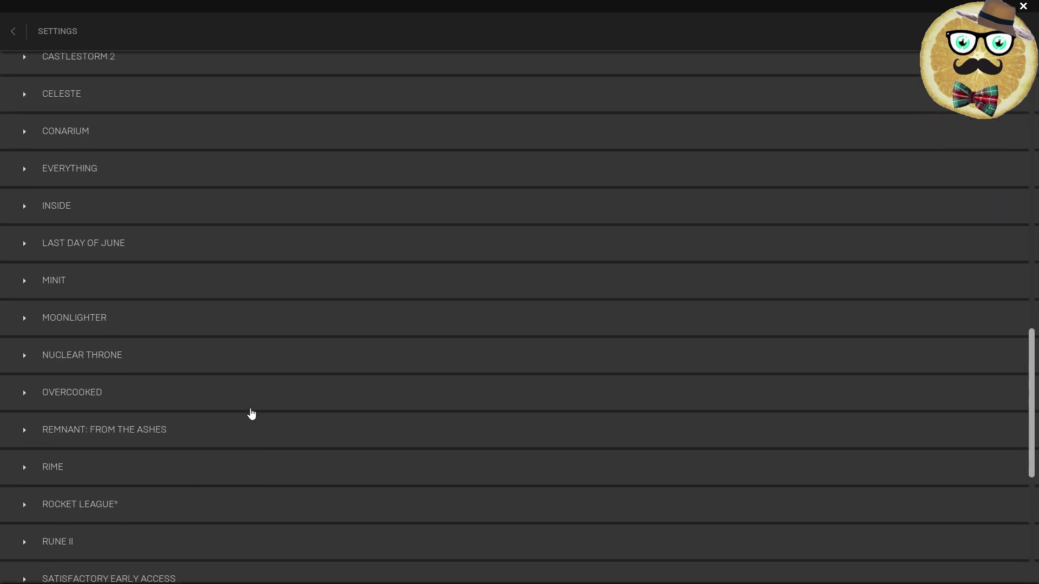
pyautogui.scroll(1, 23, 202)
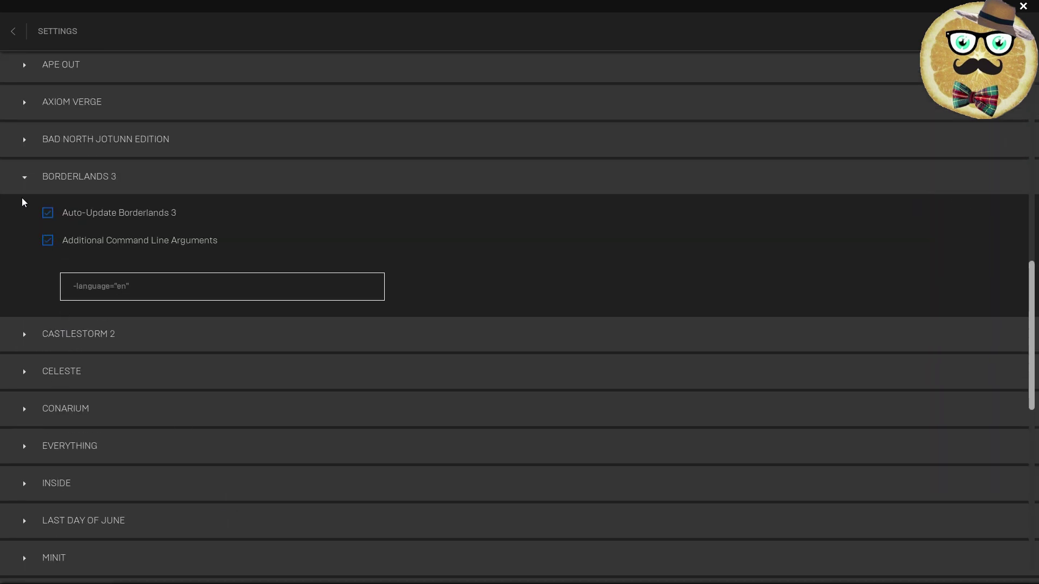
pyautogui.click(24, 178)
pyautogui.scroll(8, 171, 377)
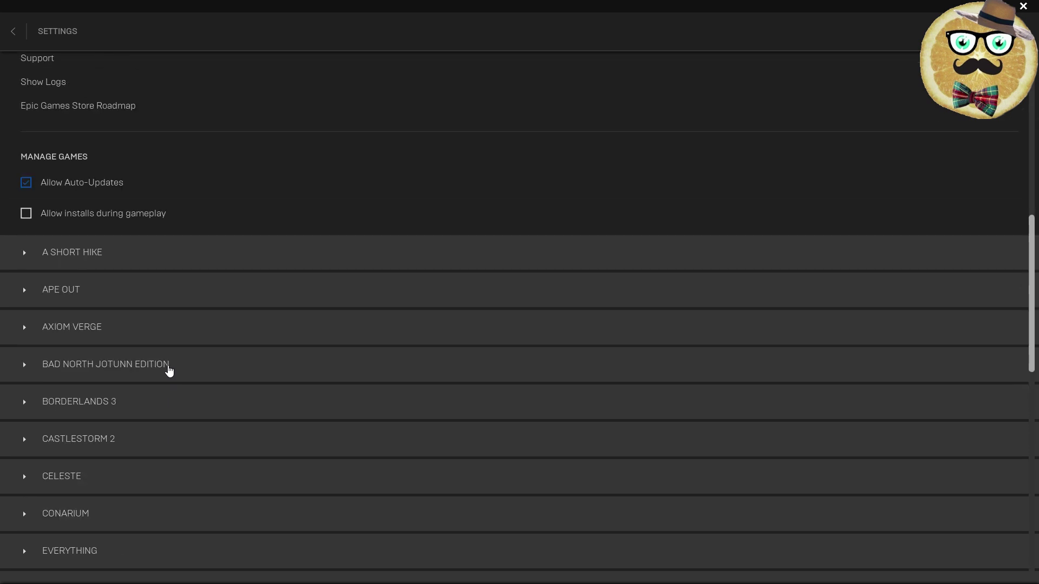
pyautogui.scroll(5, 243, 364)
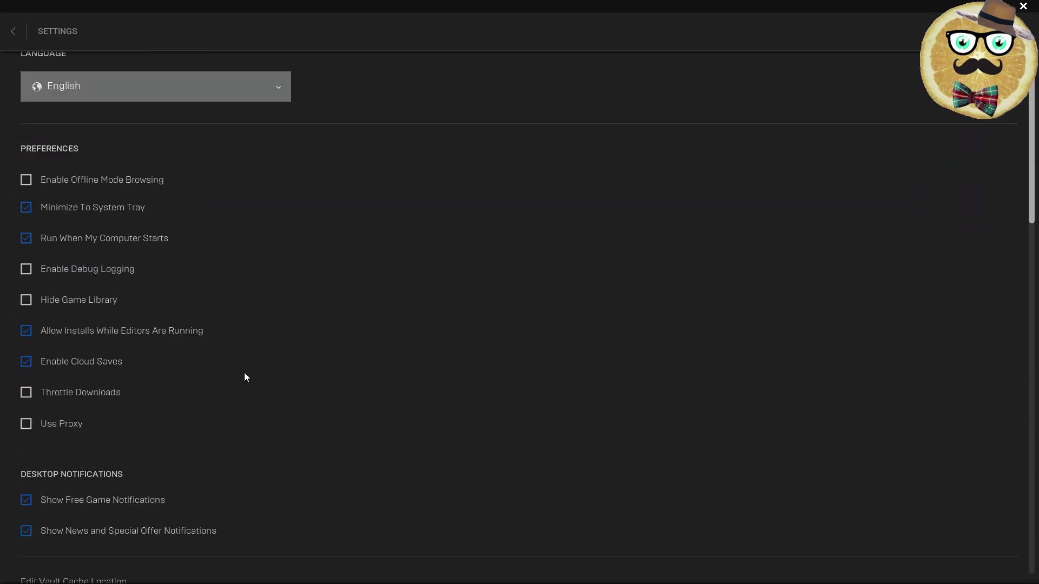
# Go from Settings to the Library and select Rocket League
pyautogui.click(13, 32)
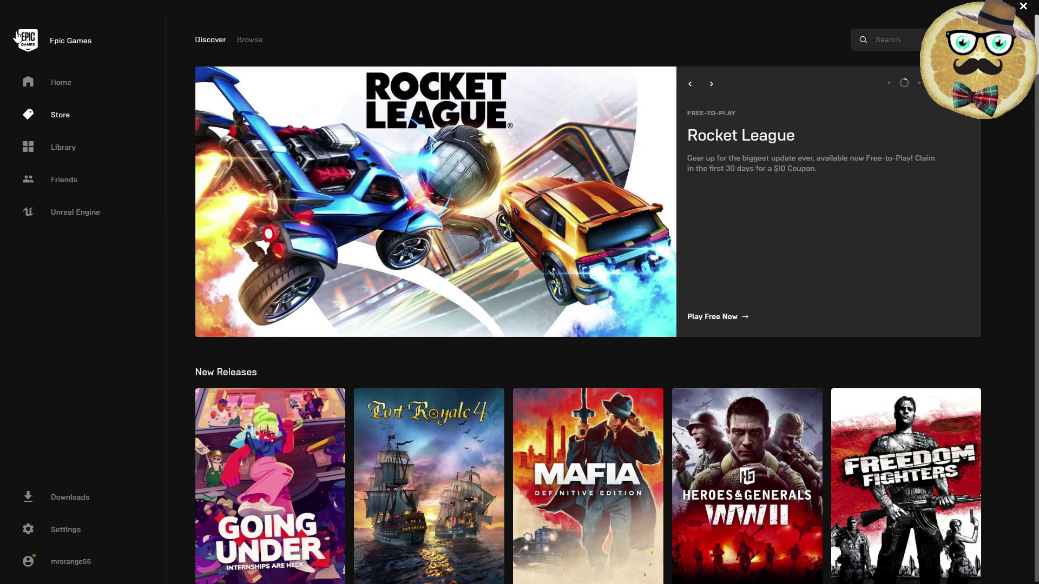
pyautogui.click(64, 155)
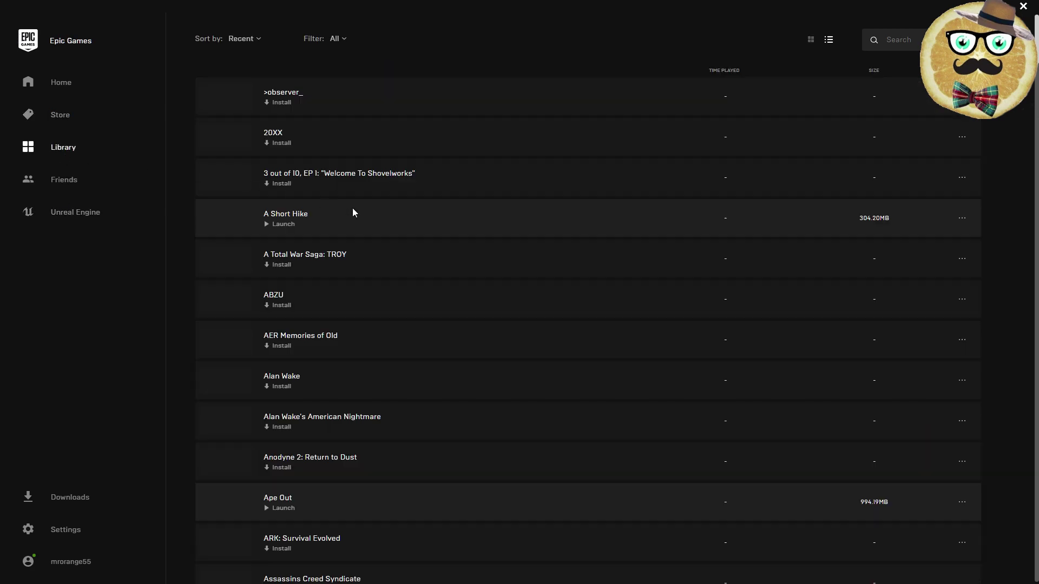
pyautogui.click(459, 174)
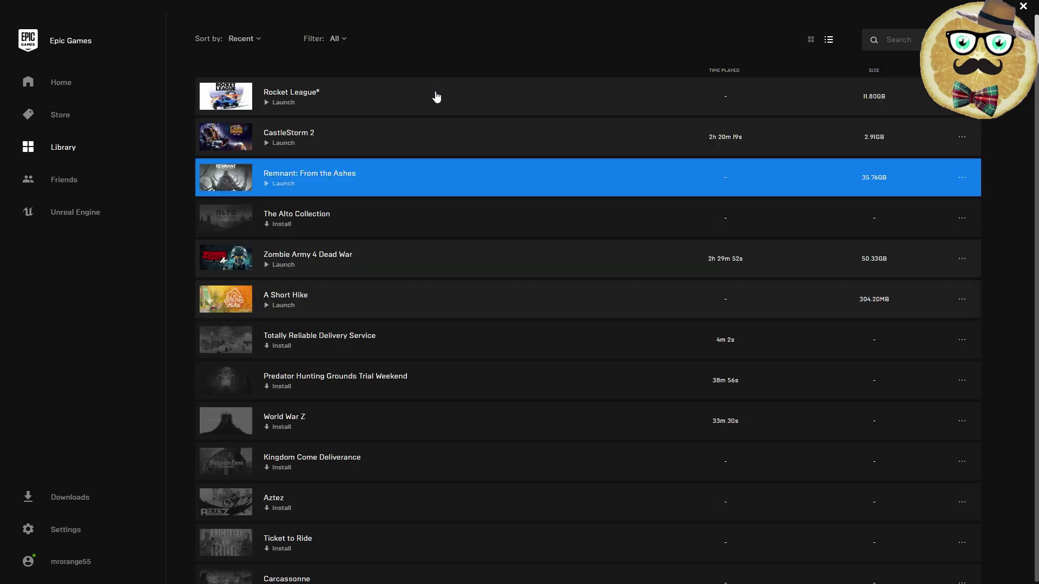
pyautogui.click(436, 96)
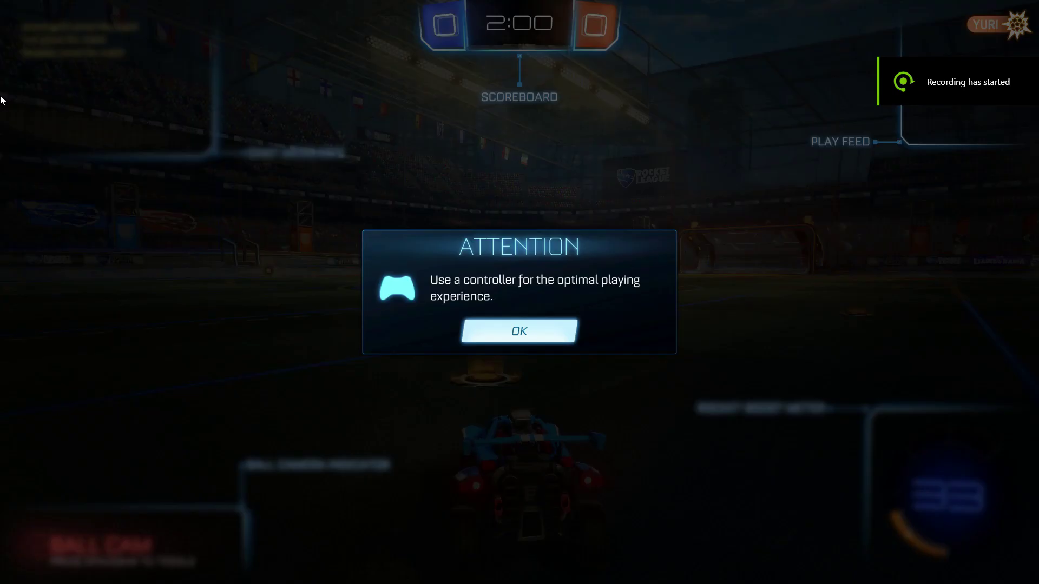
# Dismiss the attention notice and tutorial prompt, then drive toward the kickoff ball
pyautogui.press('Return')
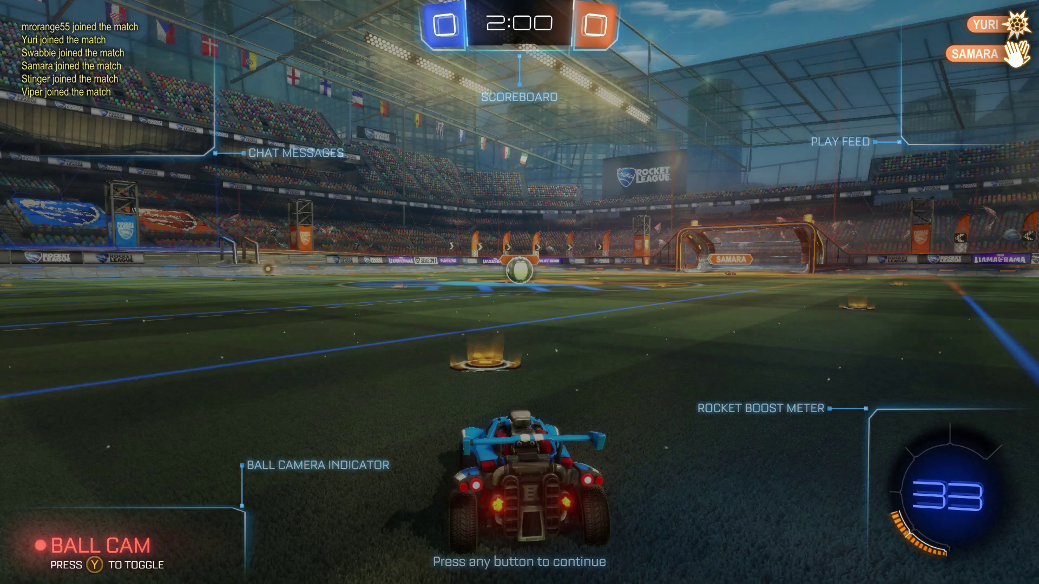
pyautogui.press('Return')
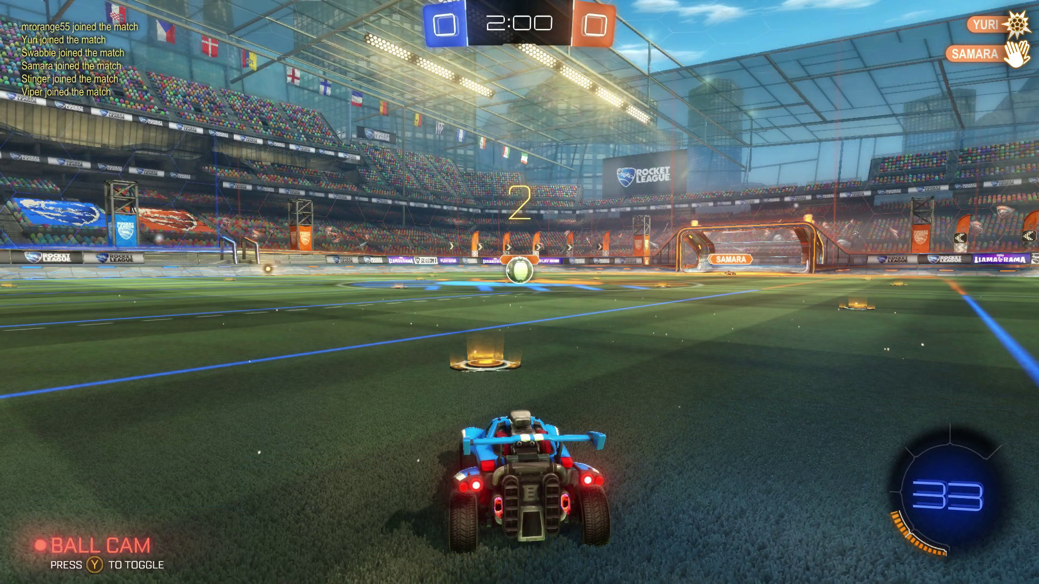
pyautogui.press('w')
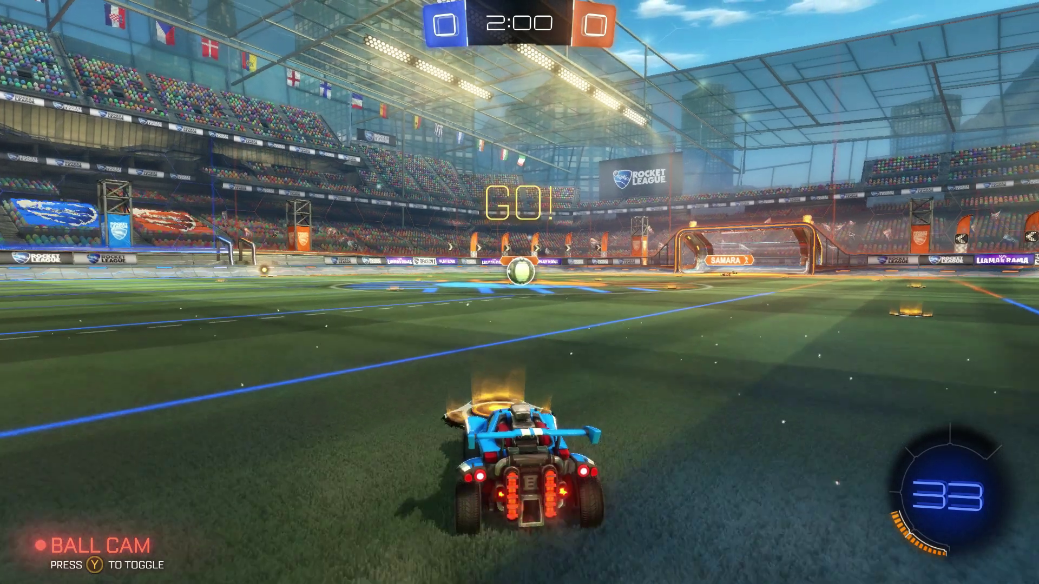
pyautogui.press('d')
pyautogui.press('a')
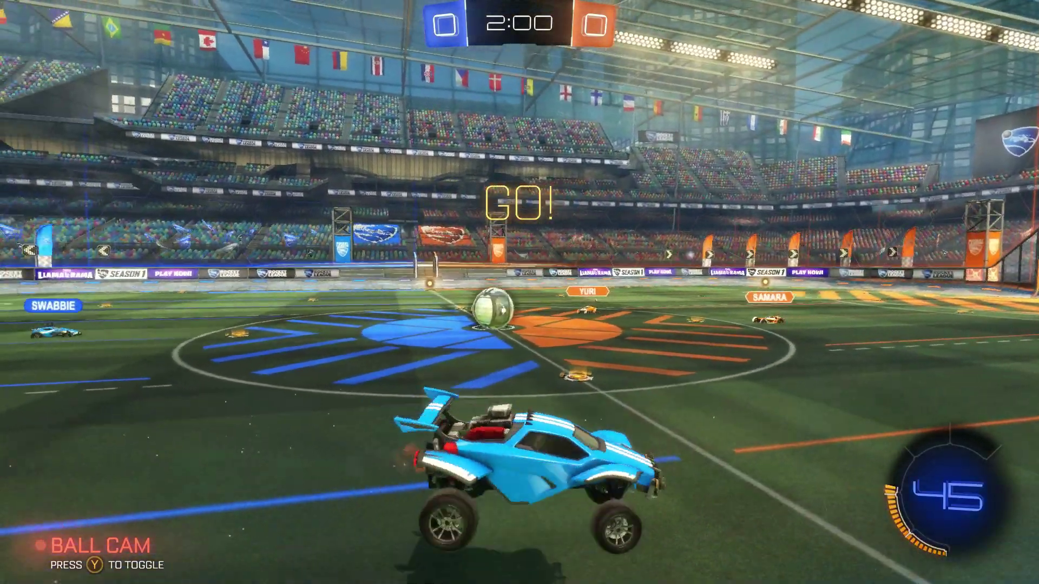
# Pause and view the now-English Options Camera tab, then close it back to the pause menu
pyautogui.press('Escape')
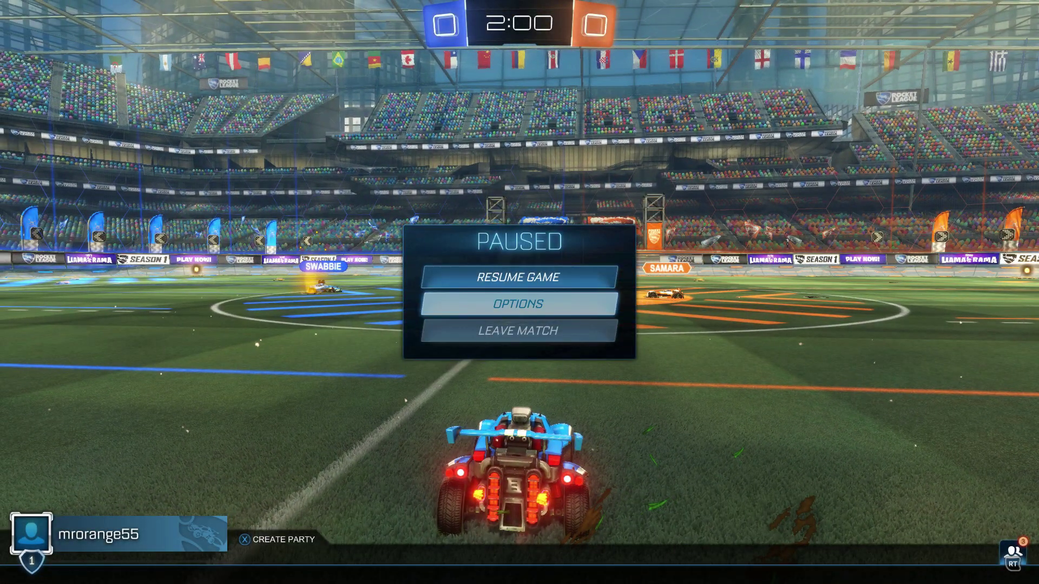
pyautogui.press('Return')
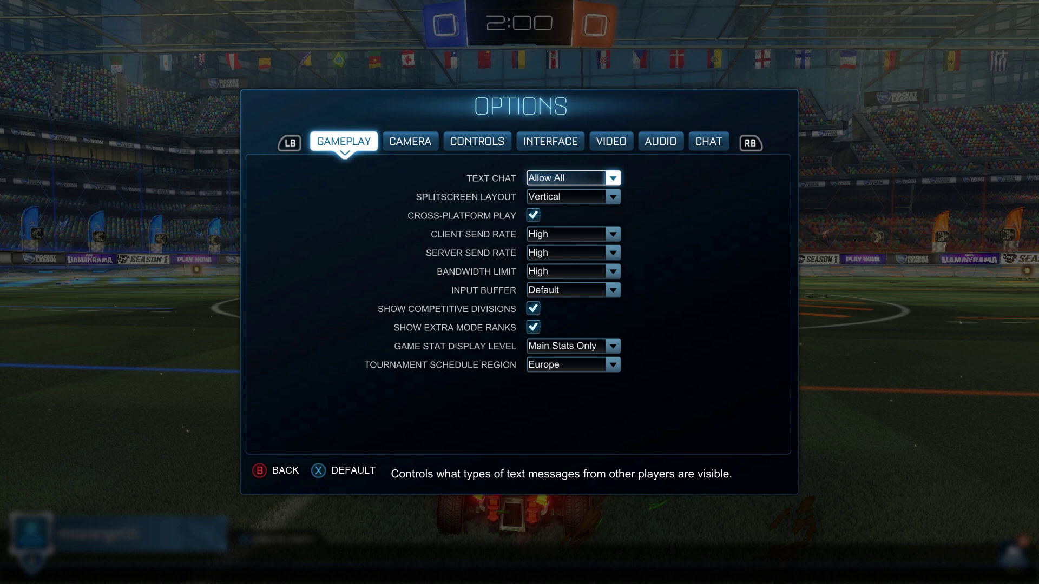
pyautogui.press('Tab')
pyautogui.press('Escape')
pyautogui.press('Escape')
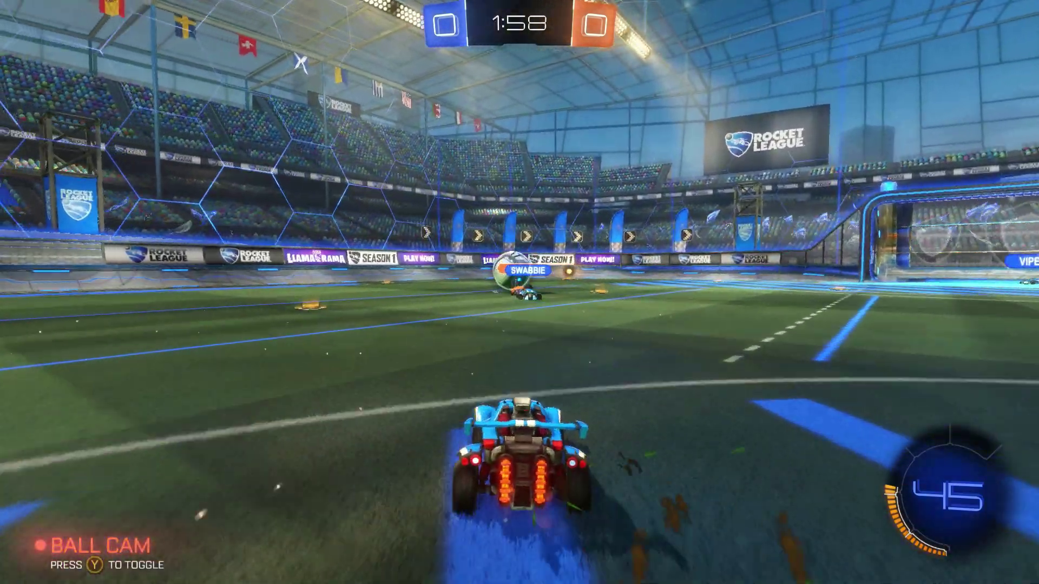
# Chase the ball, collecting boost along the wall, then take the kickoff after orange's goal
pyautogui.press('a')
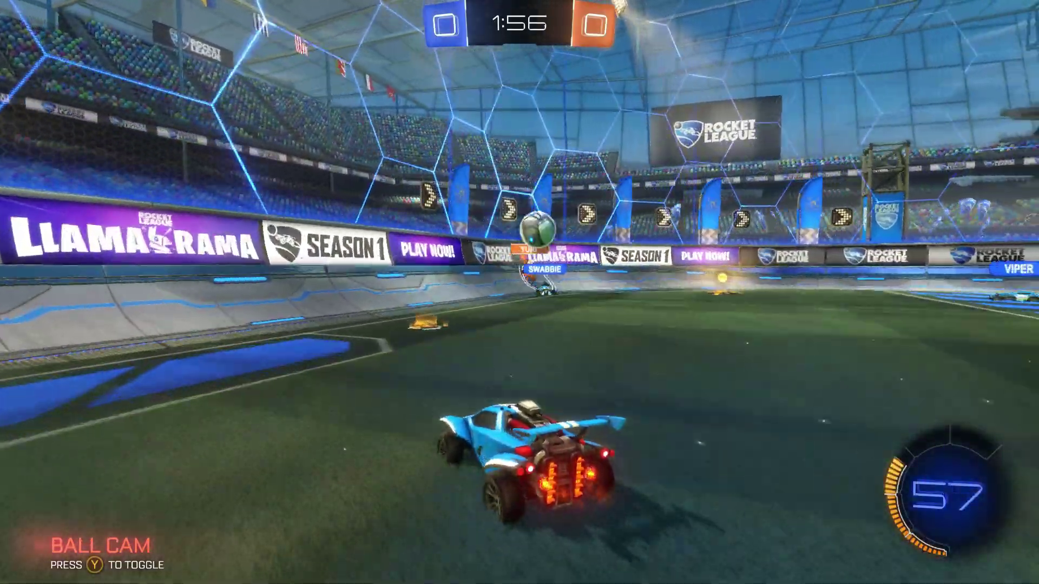
pyautogui.press('a')
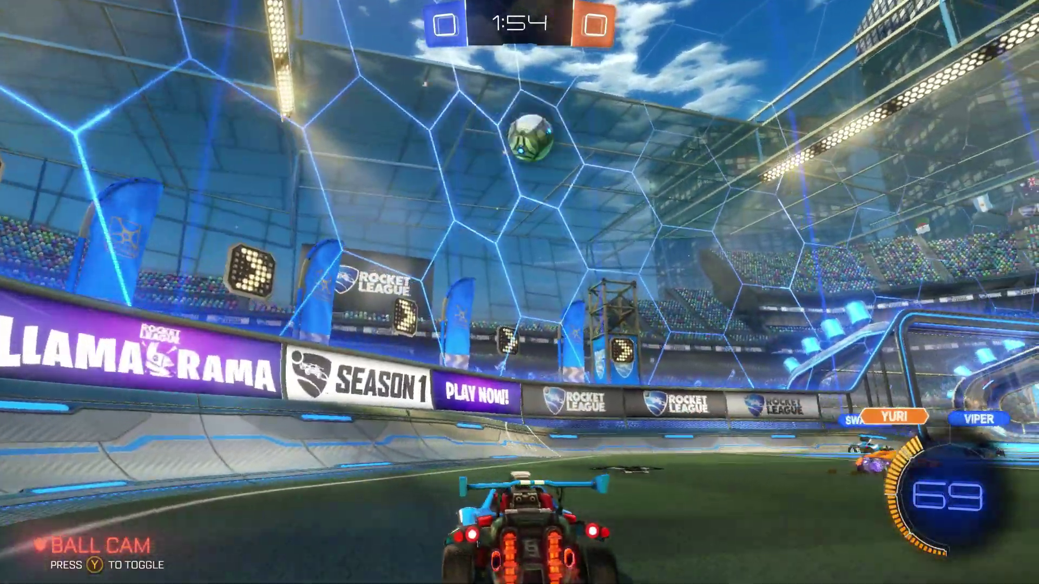
pyautogui.press('d')
pyautogui.press('d')
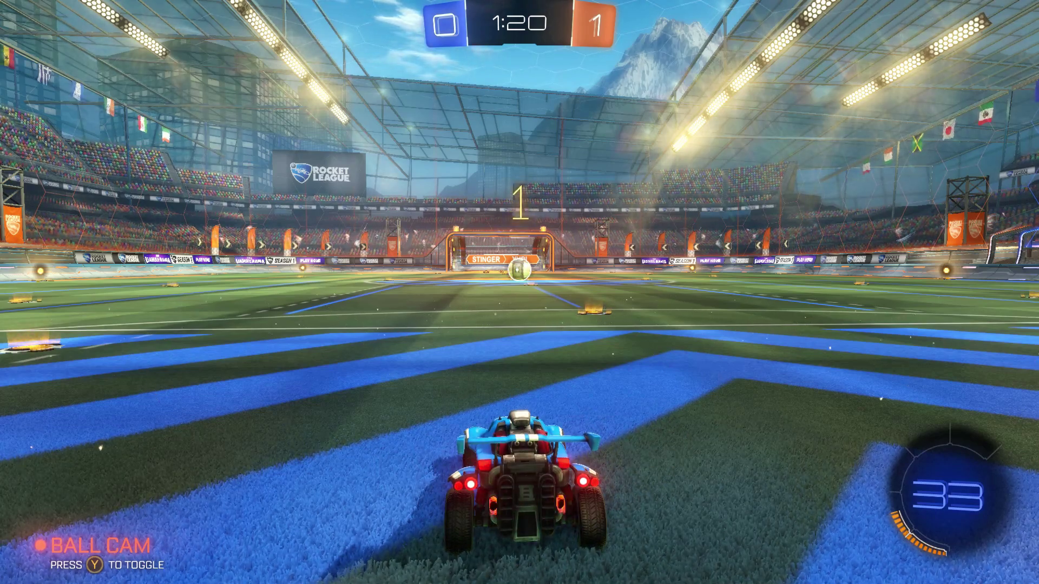
pyautogui.press('w')
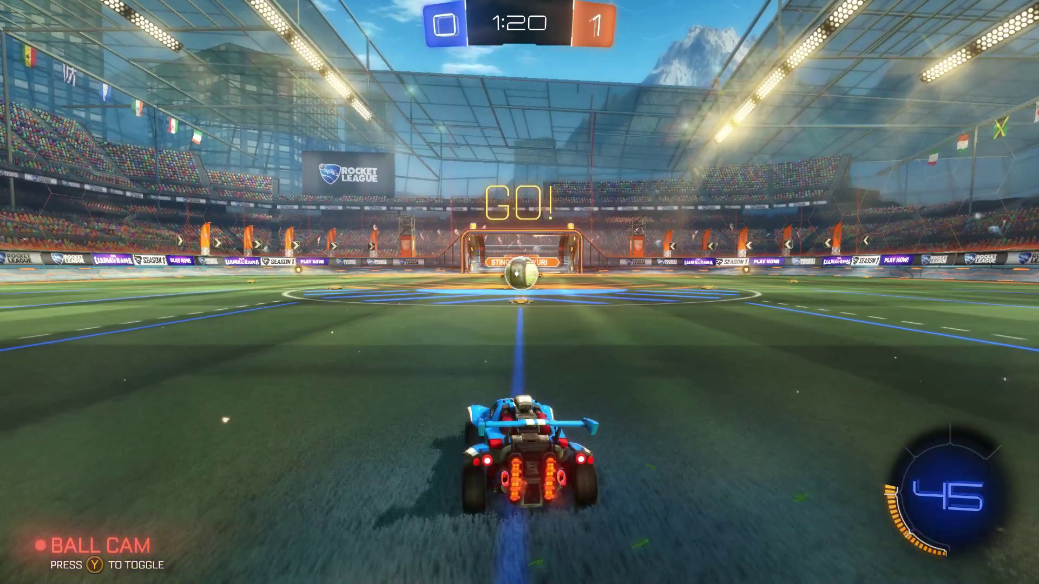
pyautogui.press('a')
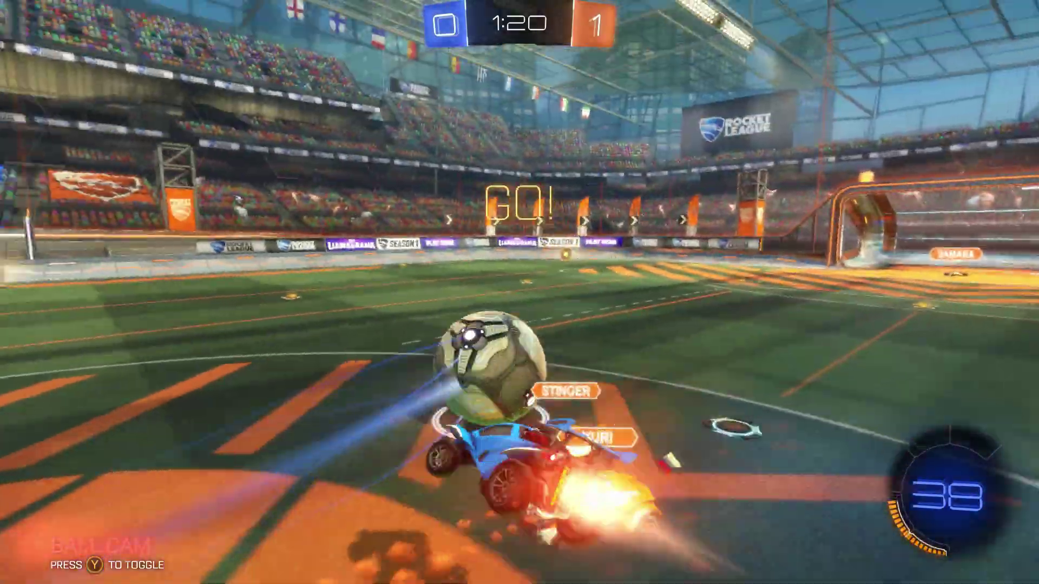
pyautogui.press('a')
pyautogui.press('a')
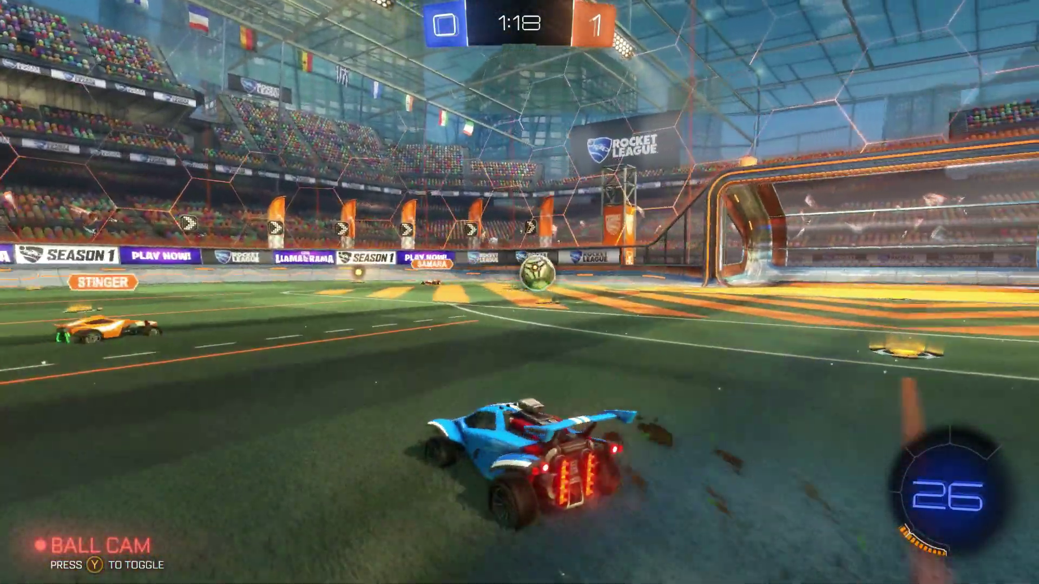